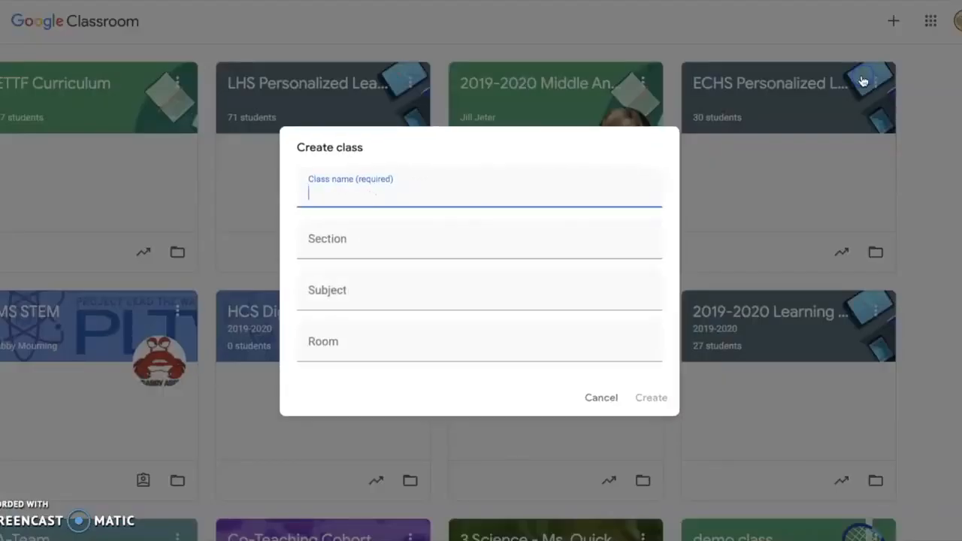
Create a new class named "eLearning Classroom", leaving section, subject and room empty.
{"action": "type", "text": "eLearning "}
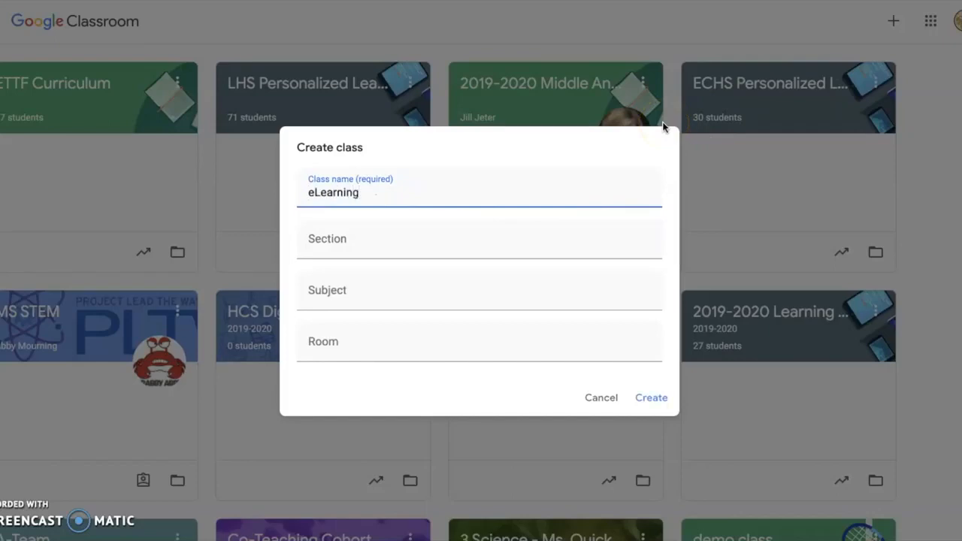
{"action": "type", "text": "Classroom"}
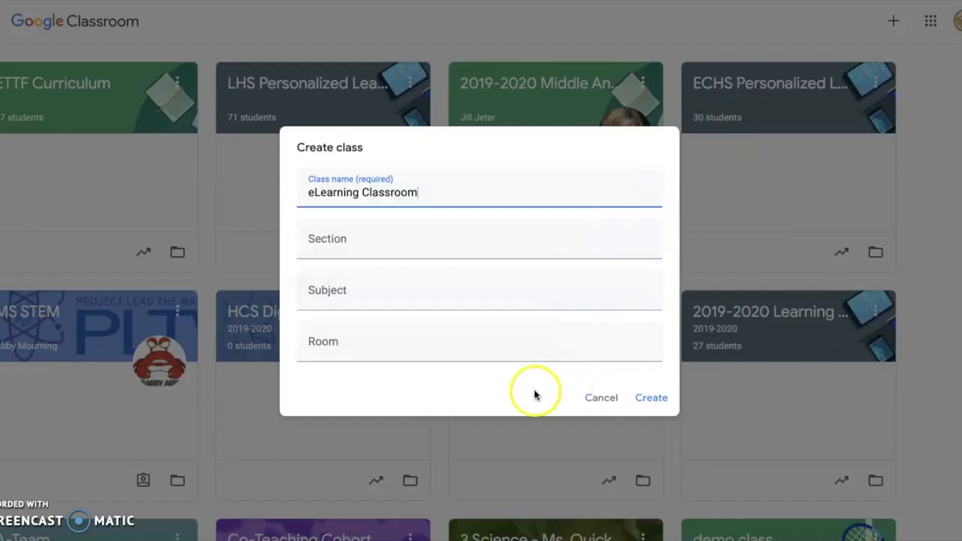
{"action": "left_click", "coordinate": [652, 400]}
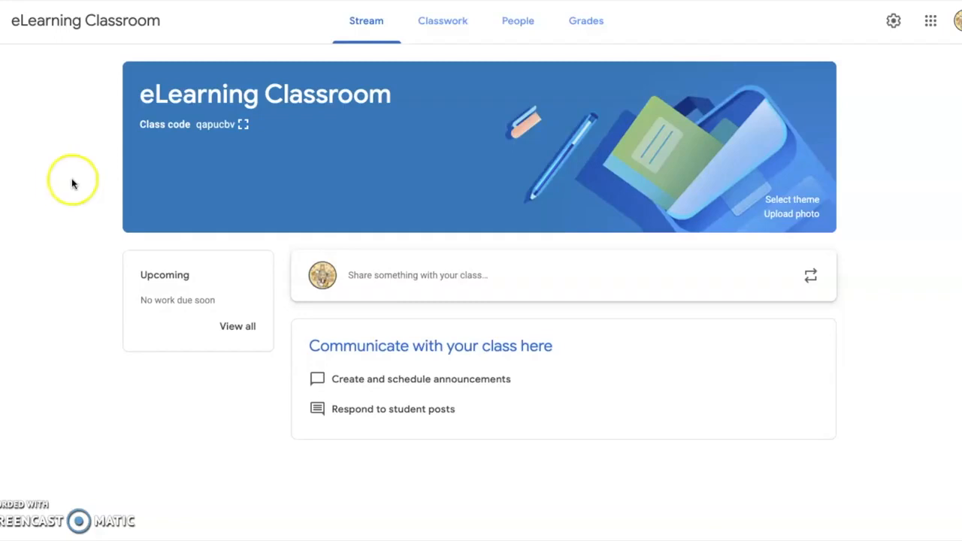
View the enlarged display of the class code and close it.
{"action": "left_click", "coordinate": [242, 126]}
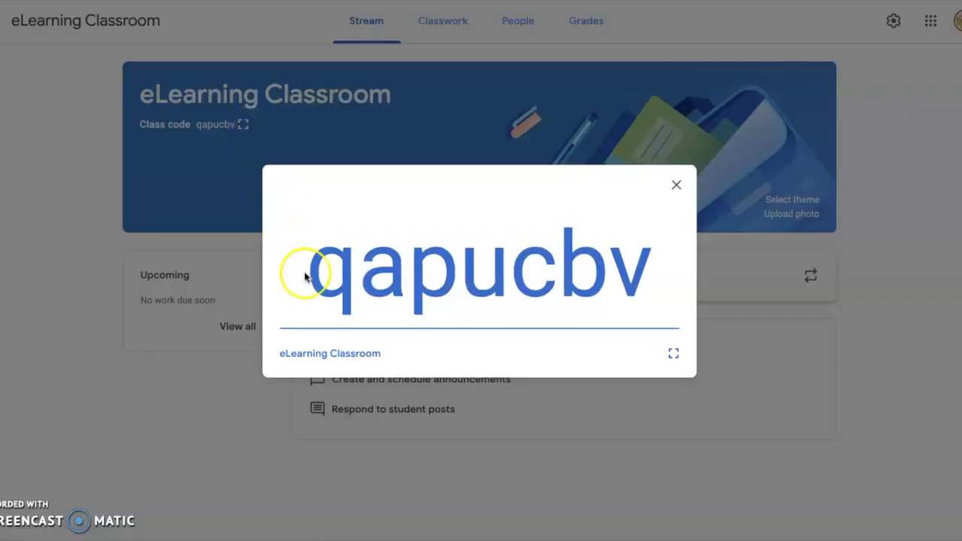
{"action": "left_click", "coordinate": [677, 186]}
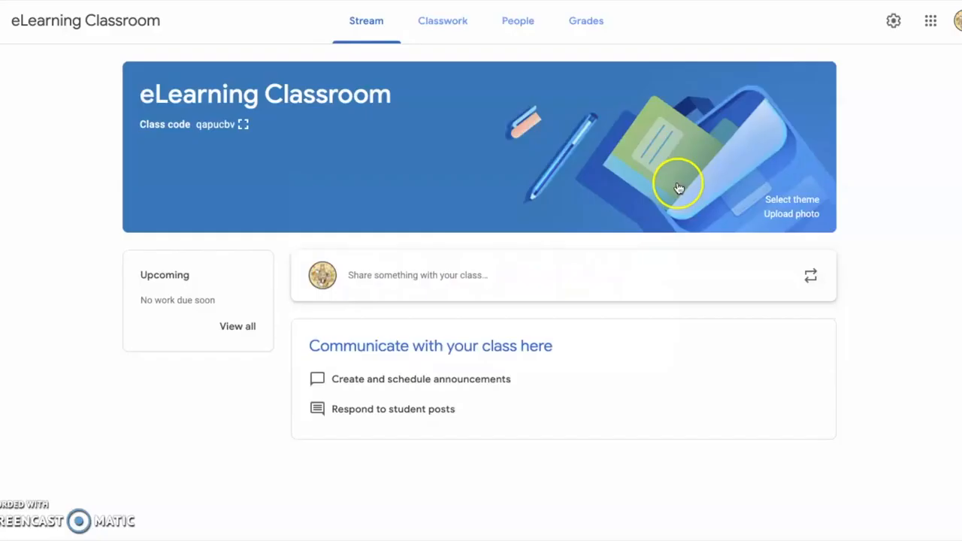
Search for a person in the class's student invitation form, and leave it without inviting anyone.
{"action": "left_click", "coordinate": [517, 22]}
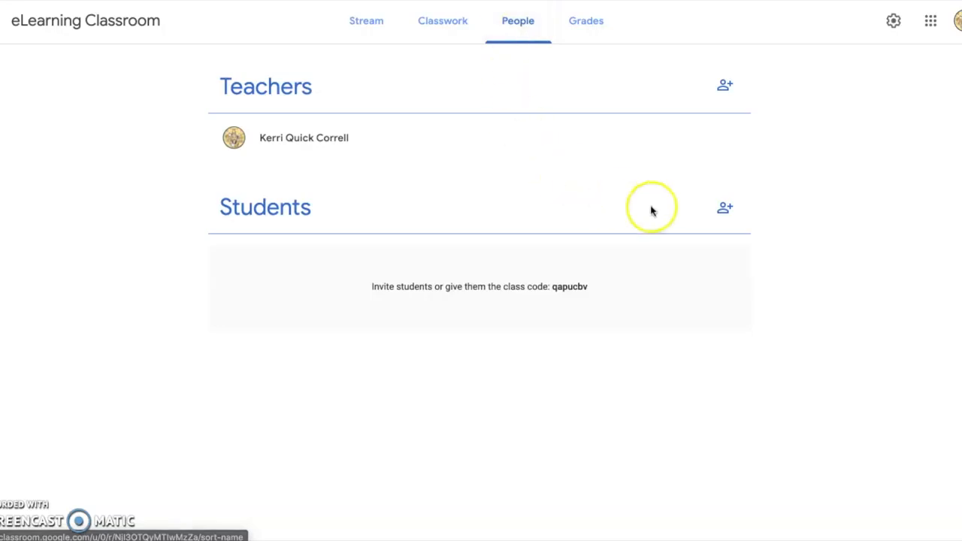
{"action": "left_click", "coordinate": [725, 210]}
{"action": "left_click", "coordinate": [439, 165]}
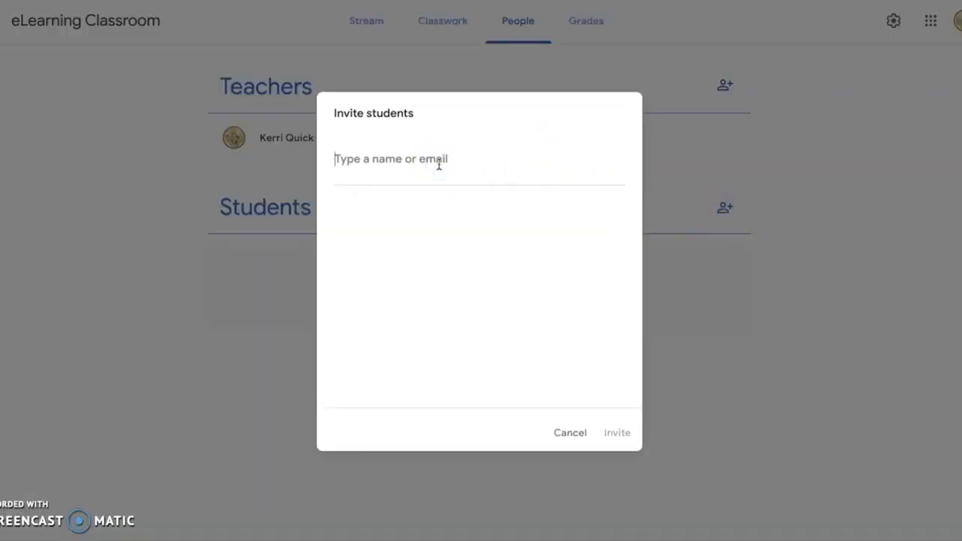
{"action": "type", "text": "bo"}
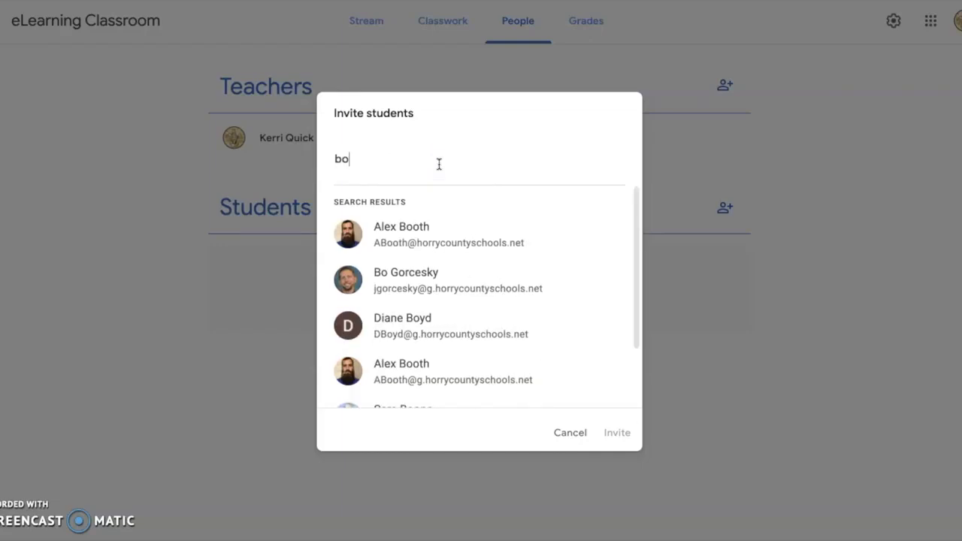
{"action": "left_click", "coordinate": [569, 434]}
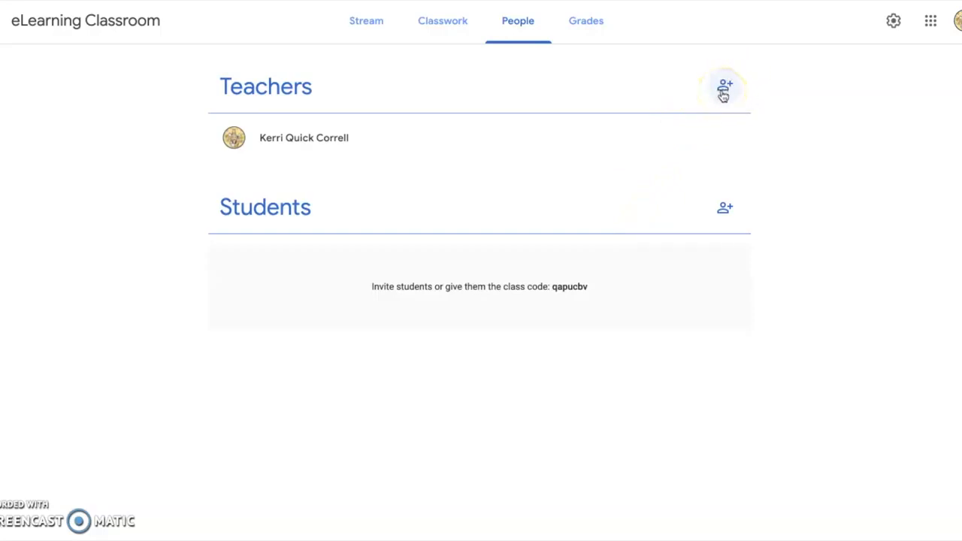
Look through the class's Stream, Classwork and Grades pages.
{"action": "left_click", "coordinate": [365, 28]}
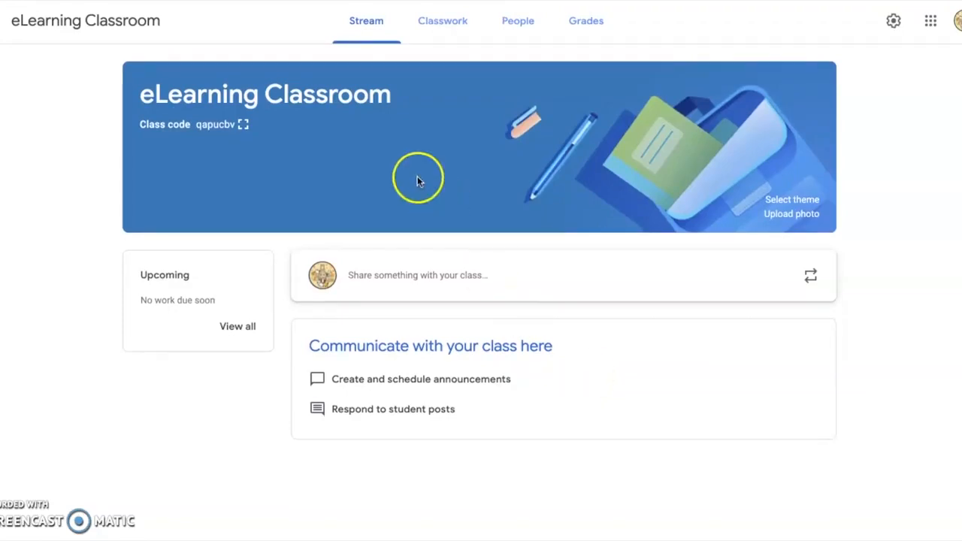
{"action": "left_click", "coordinate": [441, 33]}
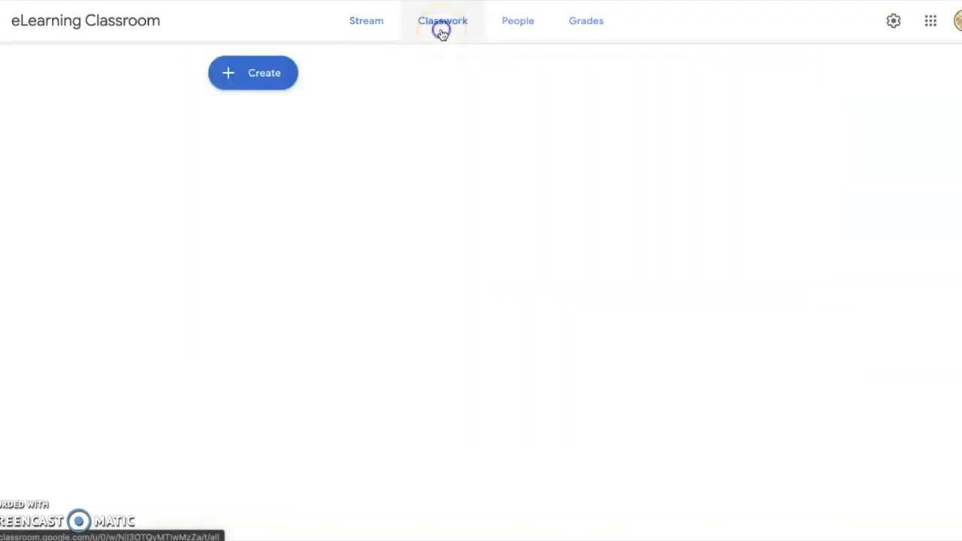
{"action": "left_click", "coordinate": [594, 24]}
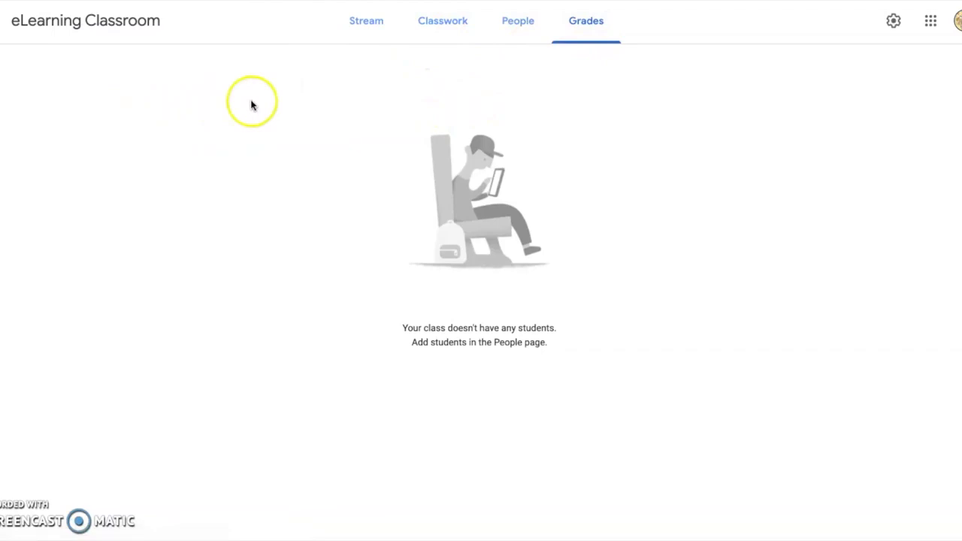
Create an assignment titled "Assignment #1" with the instructions "Write a reflection on the following topic: The Importance of Creativity".
{"action": "left_click", "coordinate": [454, 34]}
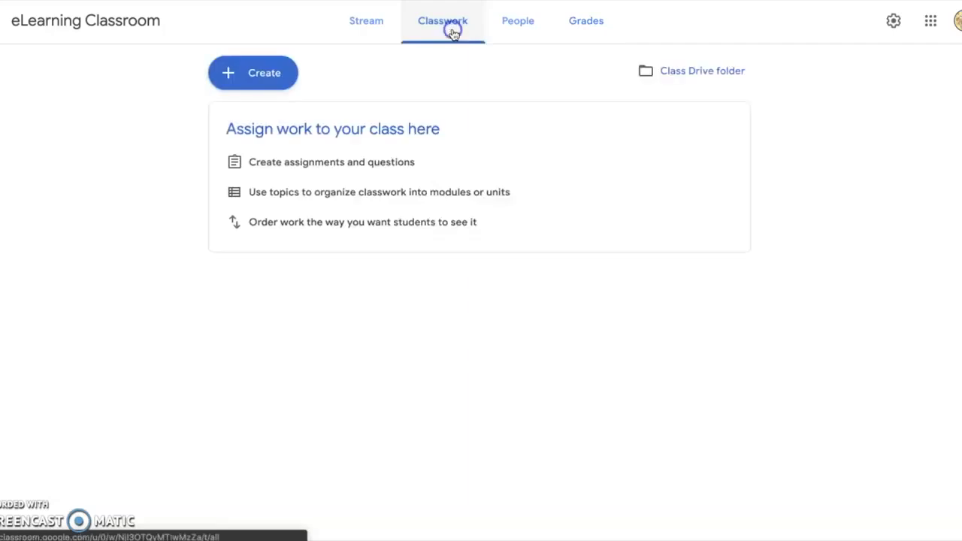
{"action": "left_click", "coordinate": [254, 74]}
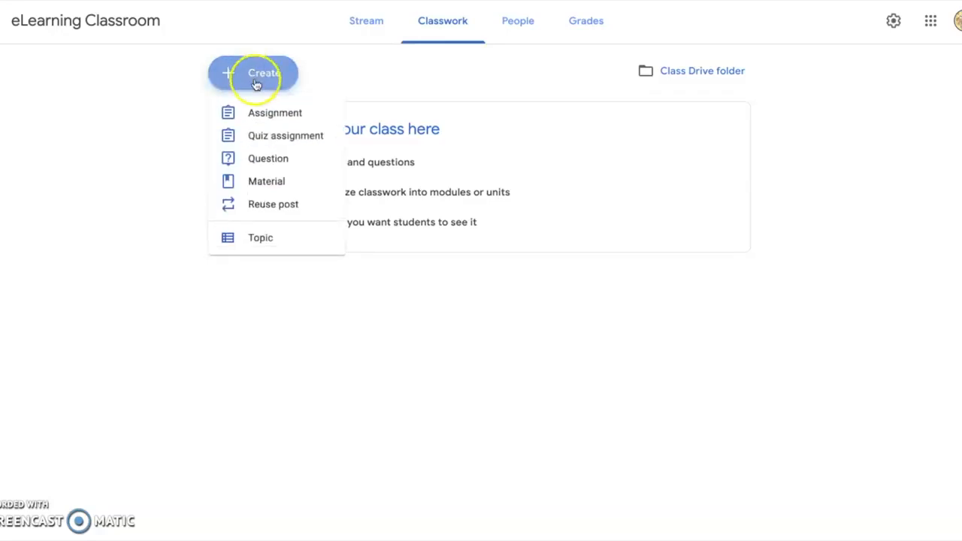
{"action": "left_click", "coordinate": [277, 114]}
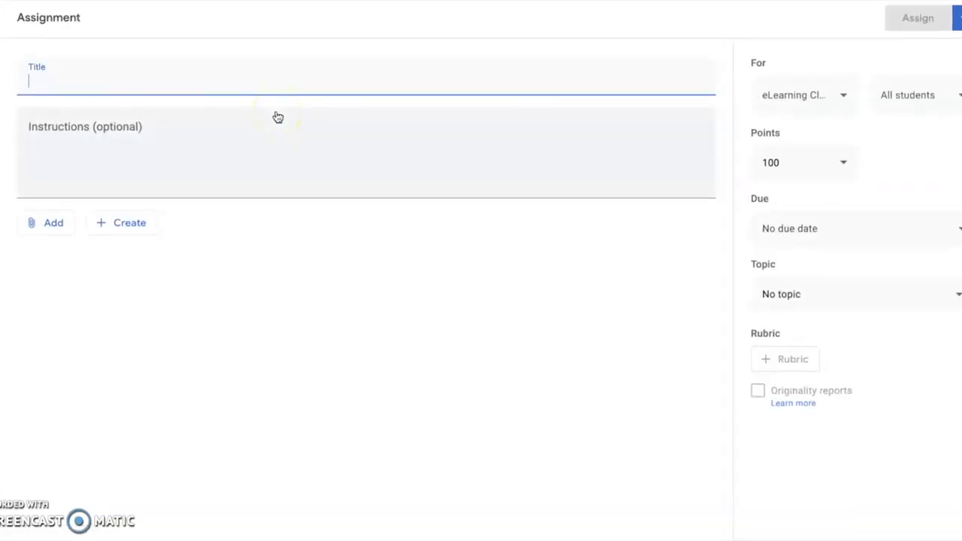
{"action": "type", "text": "Assignment #1"}
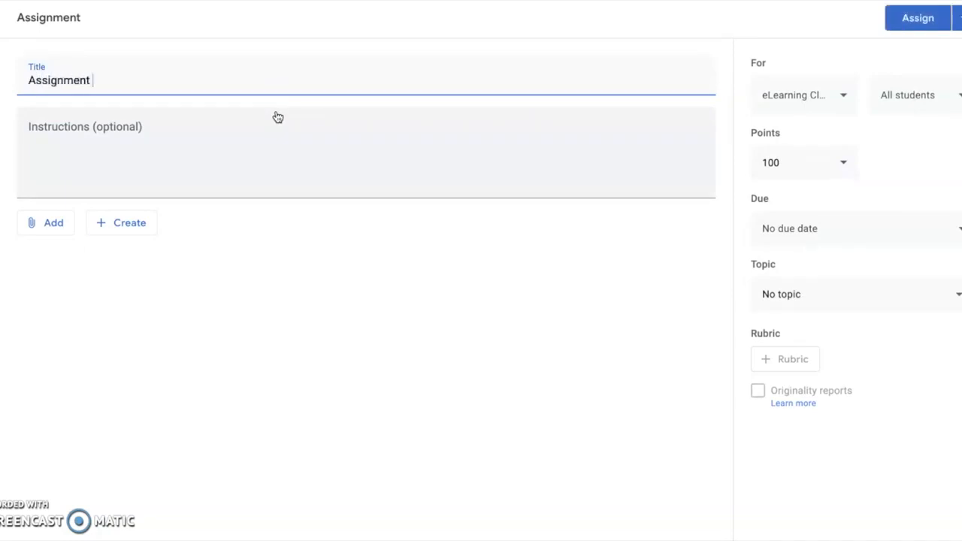
{"action": "left_click", "coordinate": [279, 138]}
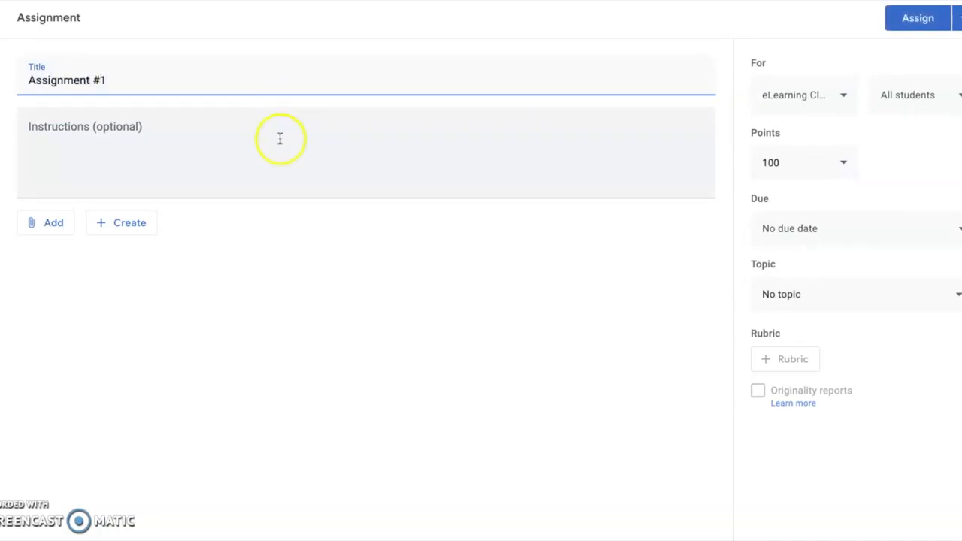
{"action": "left_click", "coordinate": [148, 128]}
{"action": "type", "text": "Write a reflection on the following topic: The Importance of Creativity"}
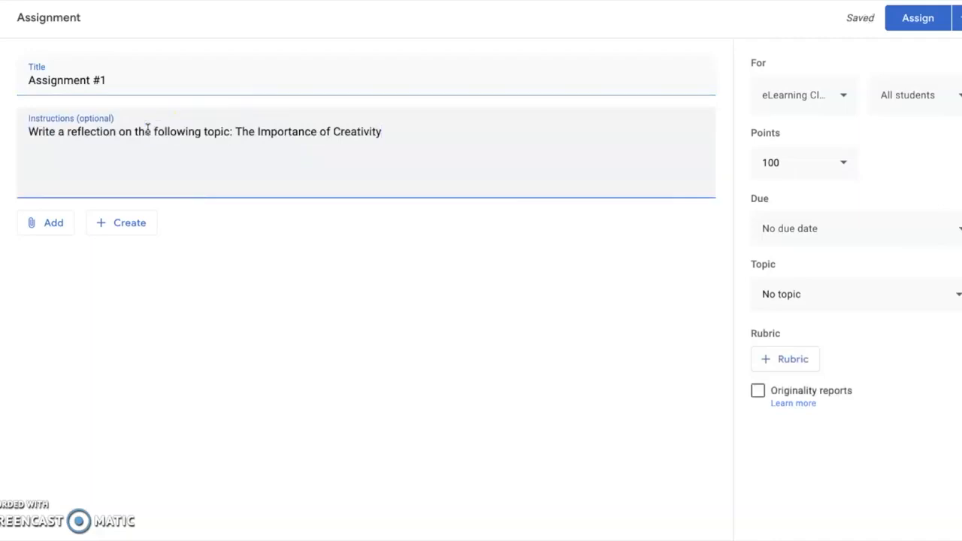
Review the assignment's attachment sources and the available choices for its recipient classes and students.
{"action": "left_click", "coordinate": [54, 223]}
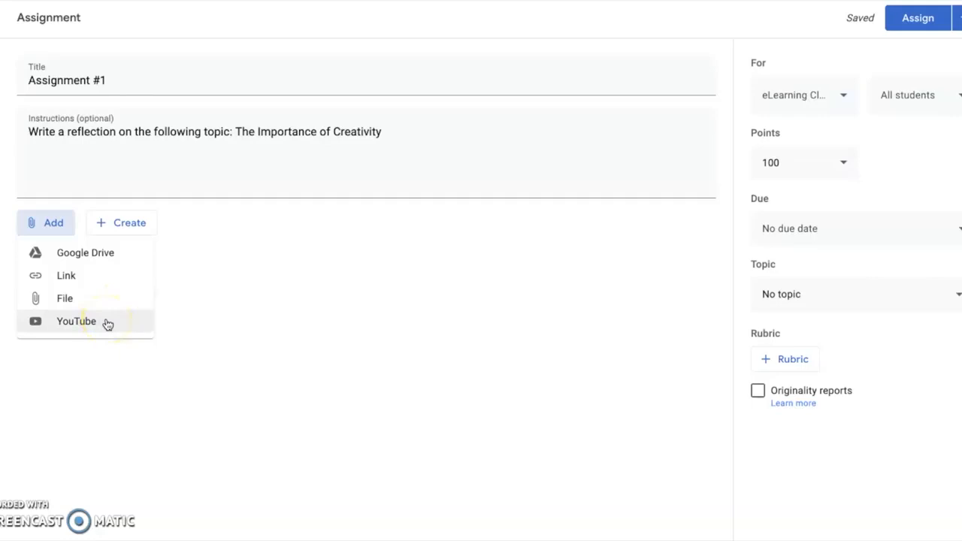
{"action": "left_click", "coordinate": [225, 252]}
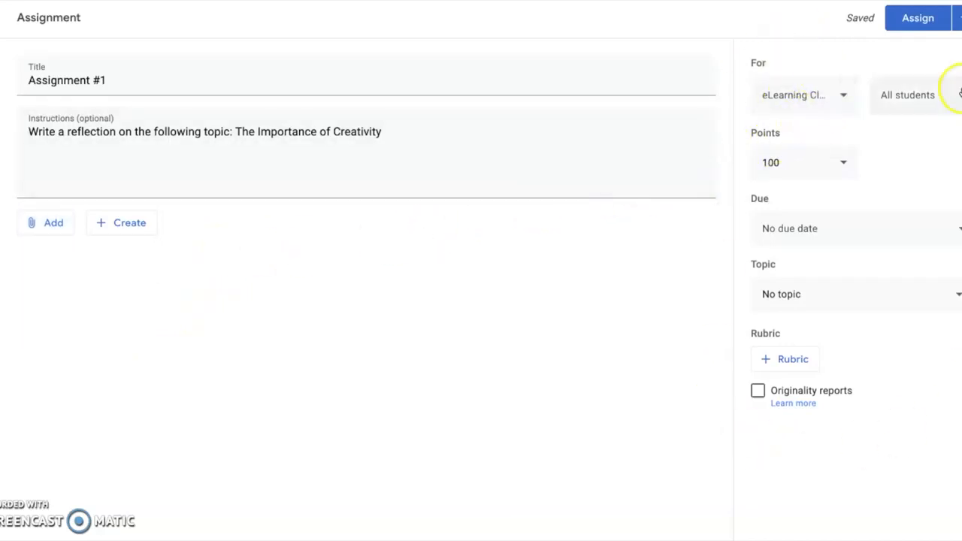
{"action": "left_click", "coordinate": [845, 99]}
{"action": "left_click", "coordinate": [853, 66]}
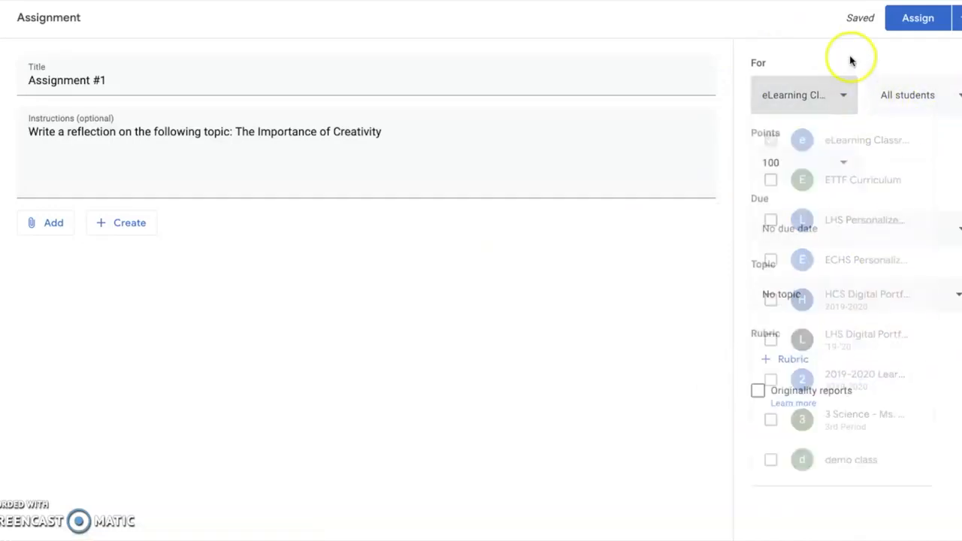
{"action": "left_click", "coordinate": [958, 99]}
{"action": "left_click", "coordinate": [817, 141]}
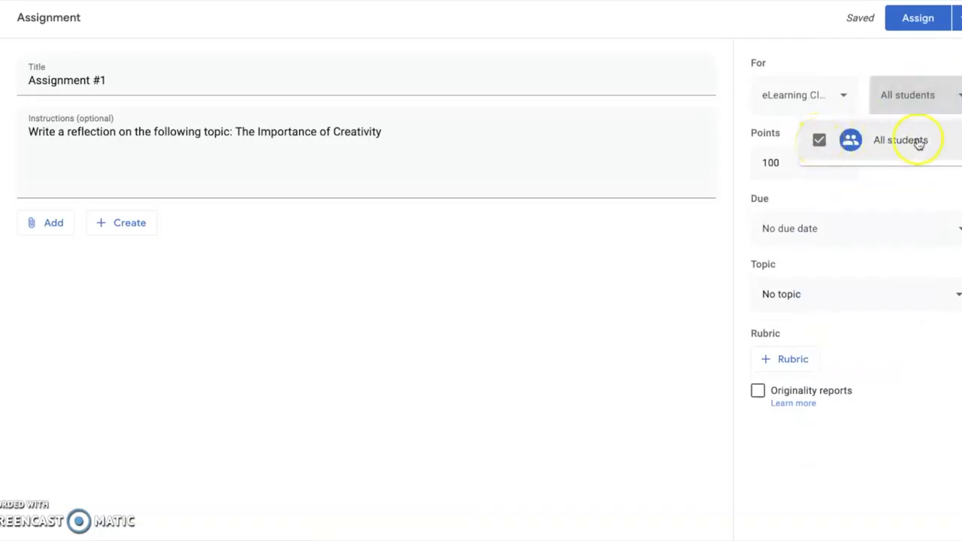
{"action": "left_click", "coordinate": [931, 67]}
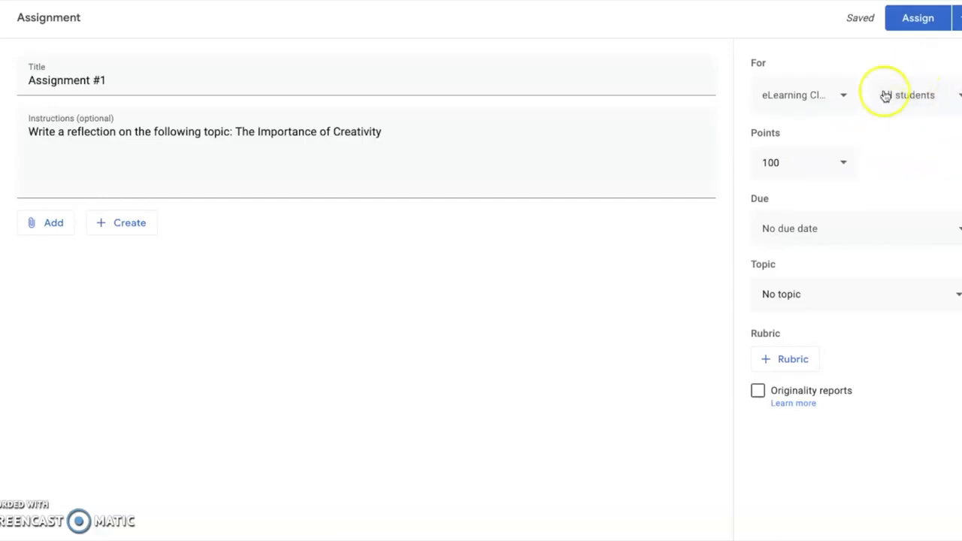
Mark Assignment #1 as ungraded and post it to the class immediately, without a due date or topic.
{"action": "left_click", "coordinate": [843, 161]}
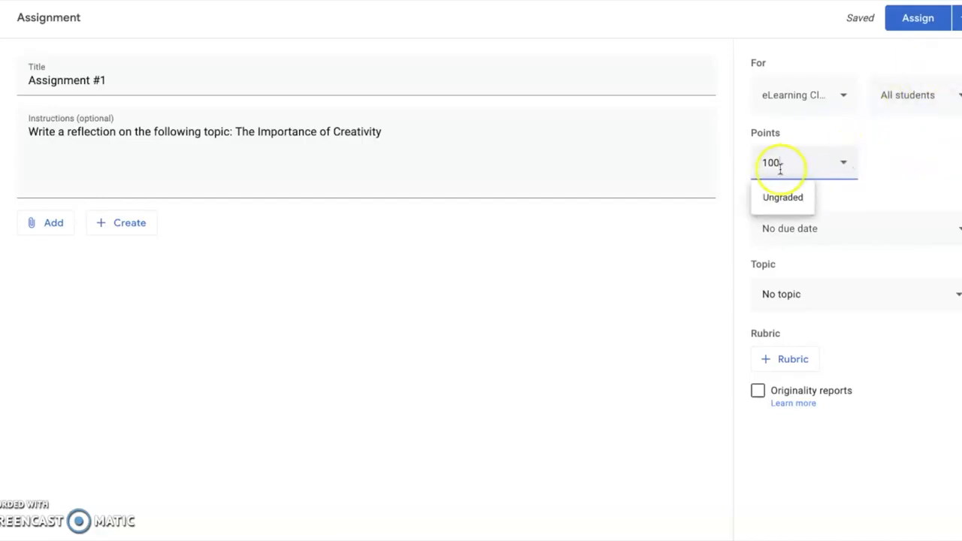
{"action": "left_click", "coordinate": [781, 199]}
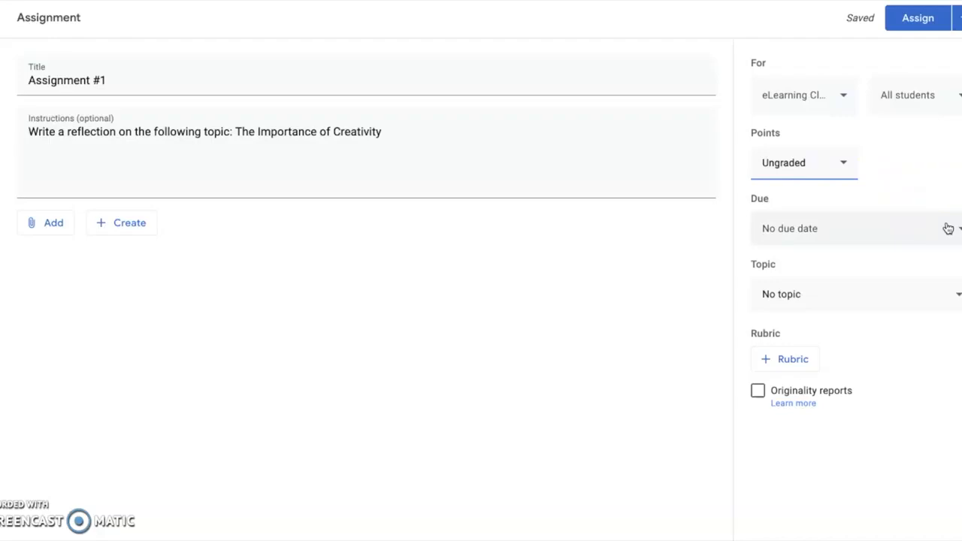
{"action": "left_click", "coordinate": [957, 297]}
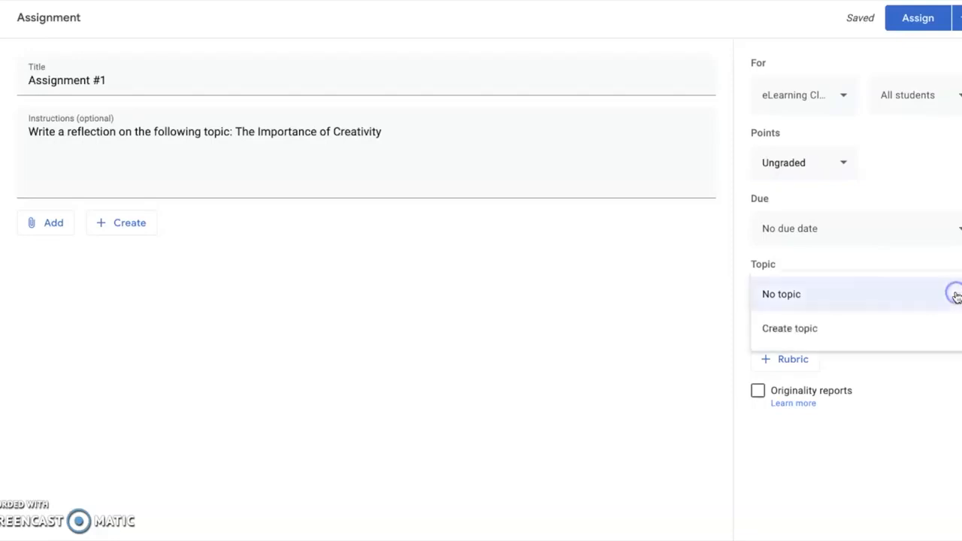
{"action": "left_click", "coordinate": [830, 257]}
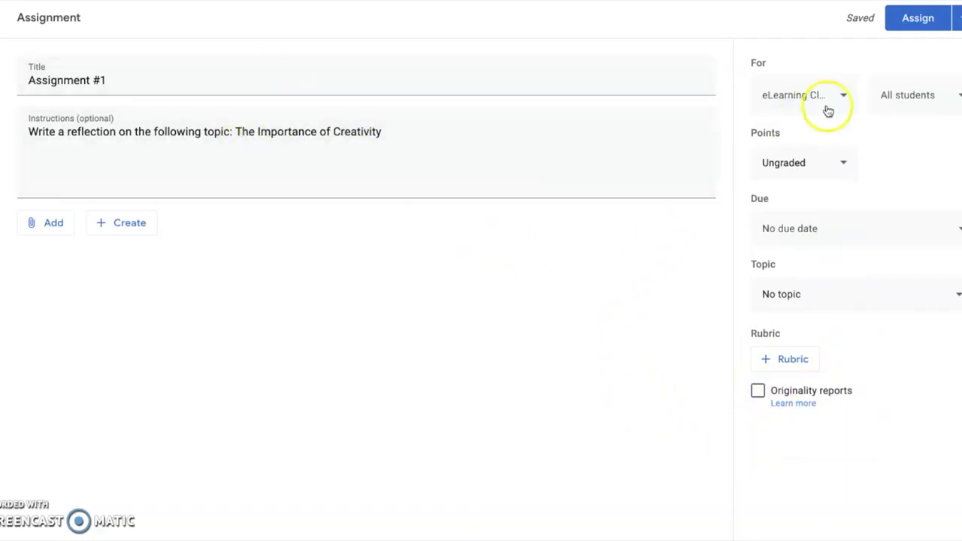
{"action": "left_click", "coordinate": [958, 22]}
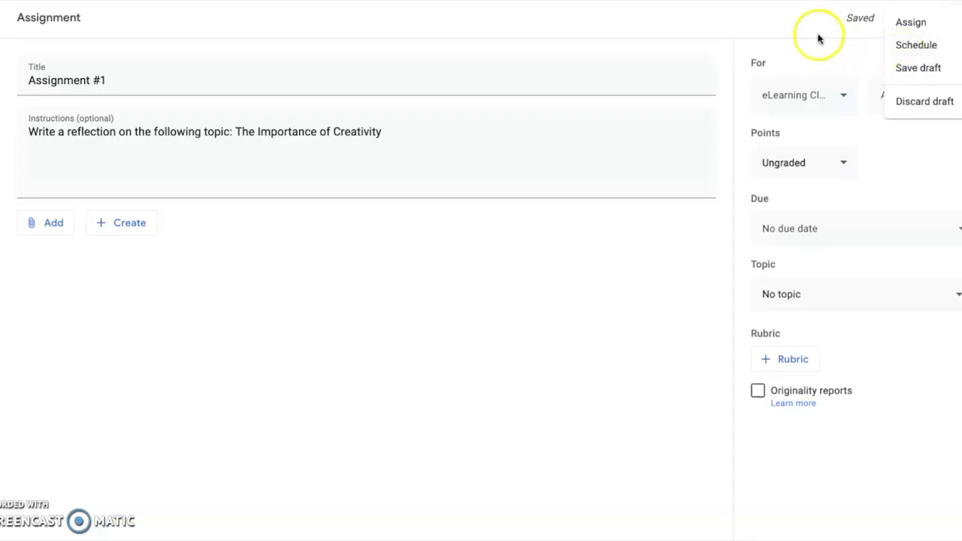
{"action": "left_click", "coordinate": [917, 24]}
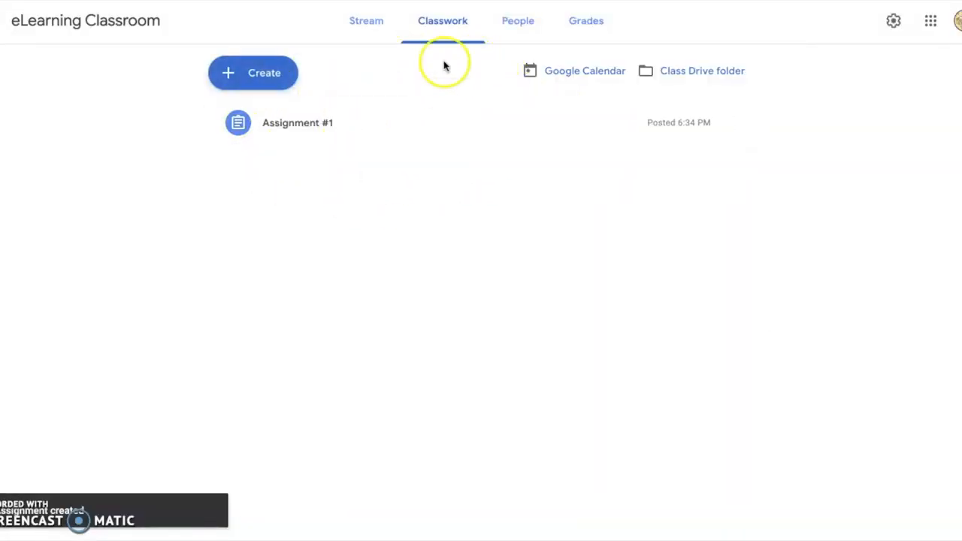
Open Assignment #1 from the class stream to view its student work overview.
{"action": "left_click", "coordinate": [362, 28]}
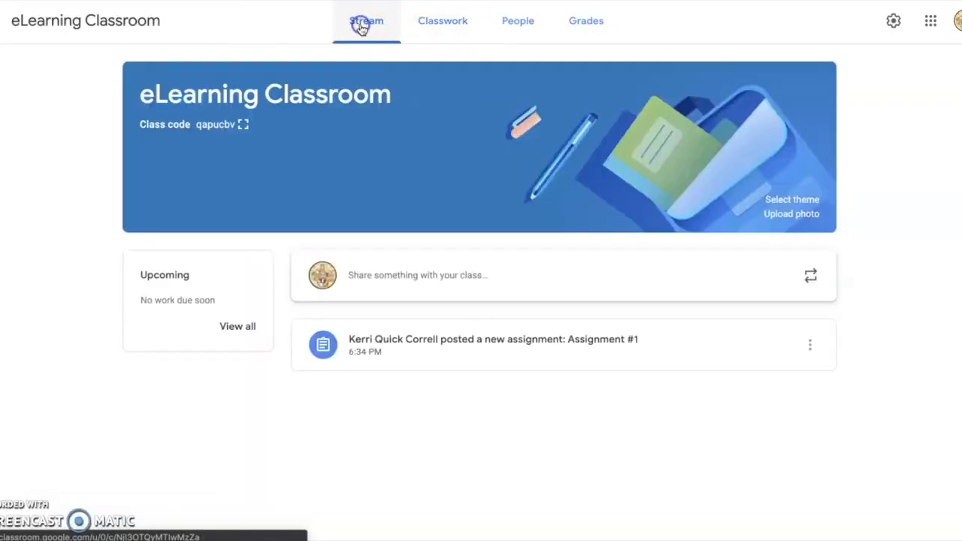
{"action": "left_click", "coordinate": [394, 336]}
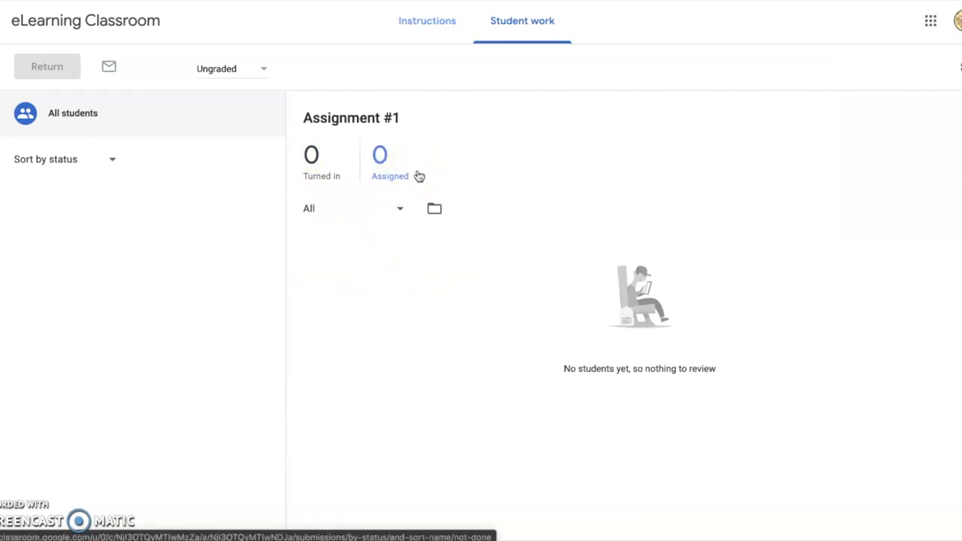
{"action": "left_click", "coordinate": [326, 328]}
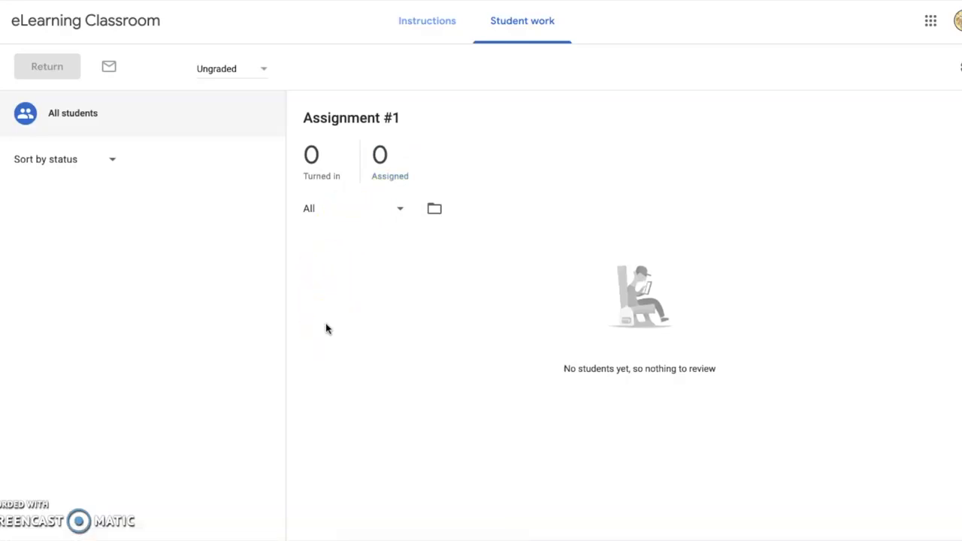